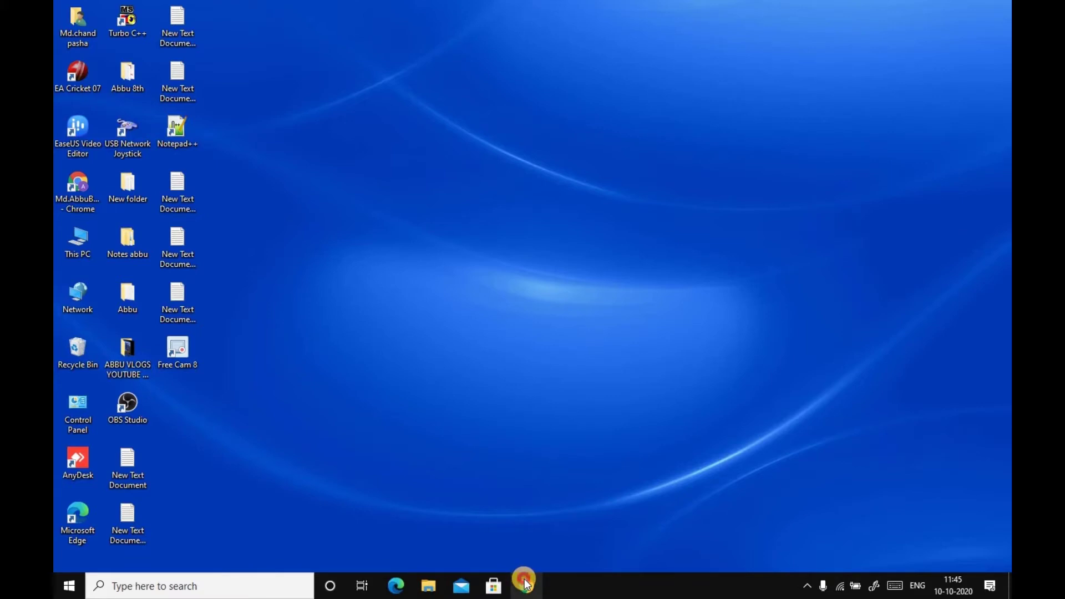
- Search YouTube in Chrome for 'ncs Elektronomia' and start the Sky High video
left_click(524, 583)
left_click(702, 161)
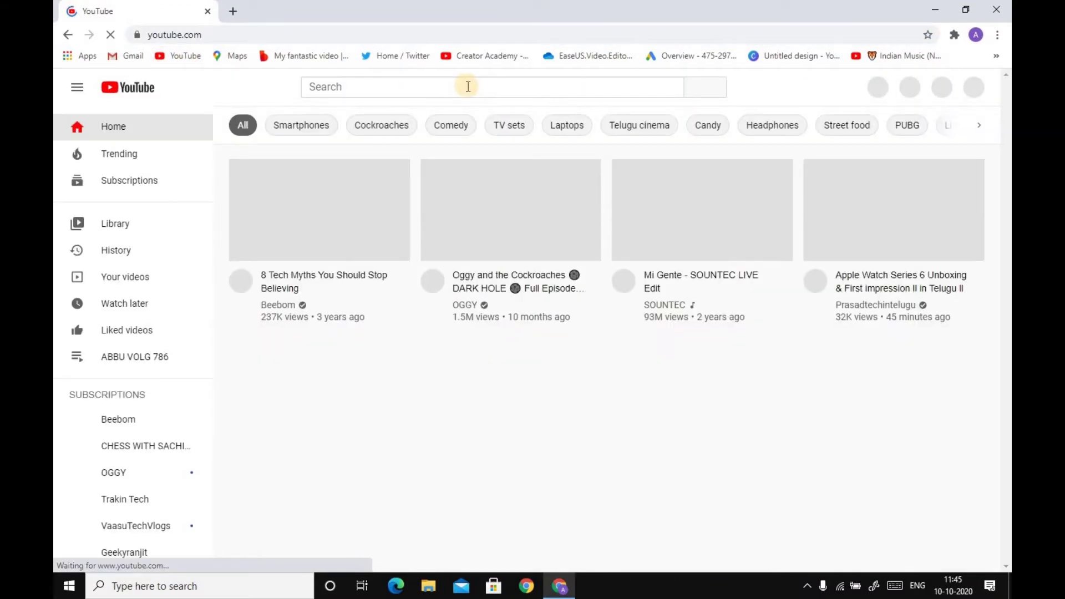
left_click(467, 87)
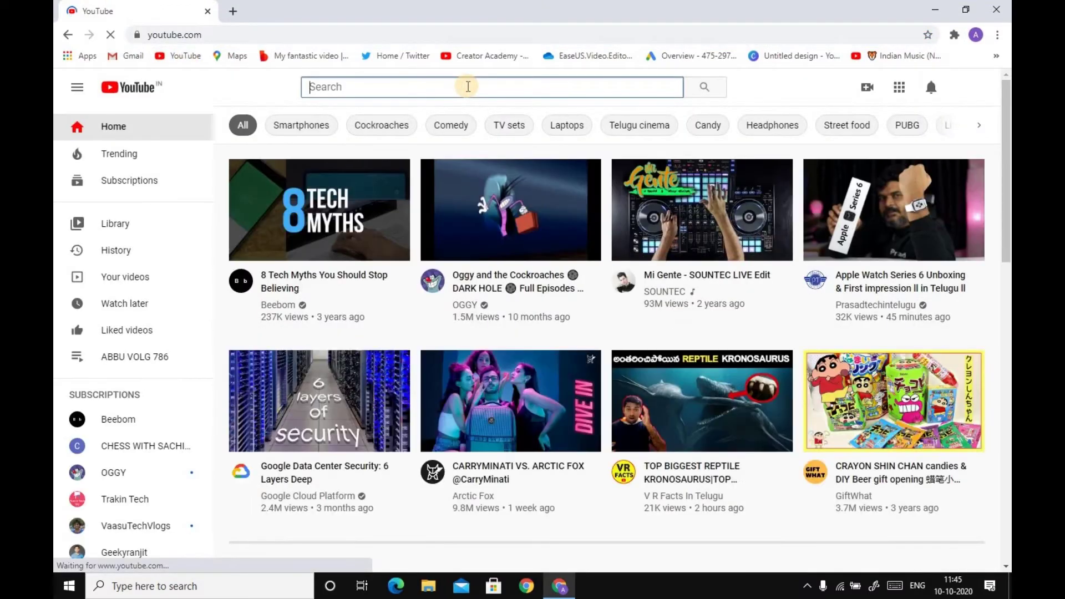
type("ncs")
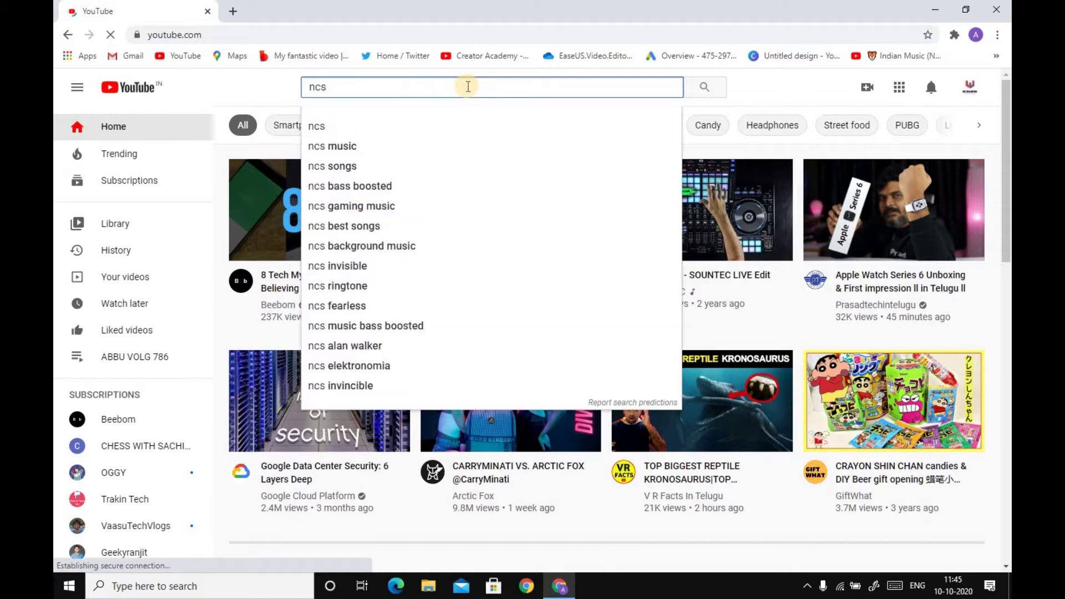
type(" Elektronomia")
key("Return")
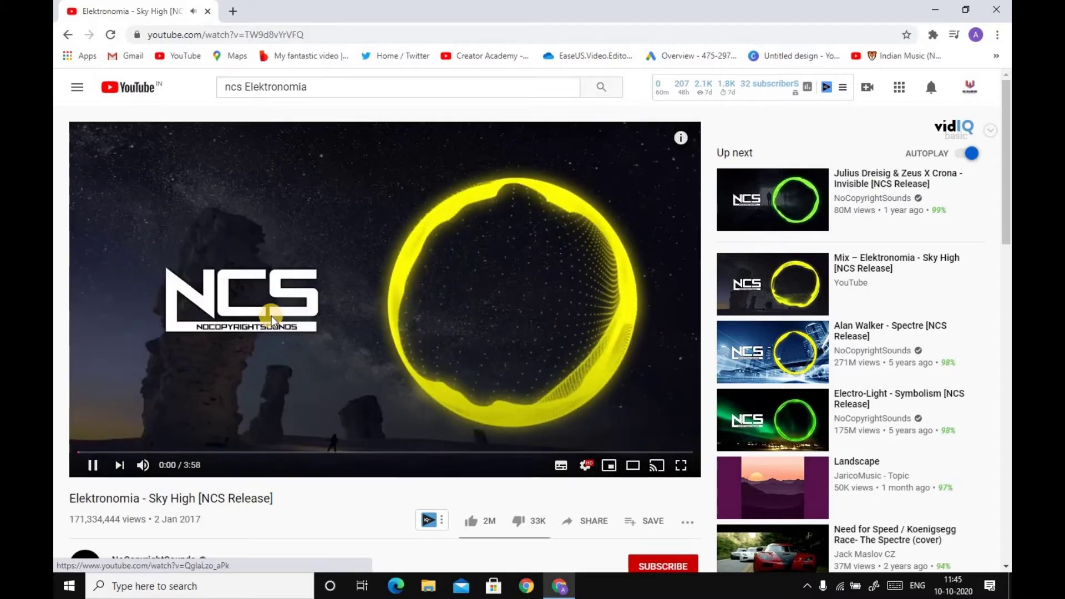
- Pause Sky High and open the ncs.io/skyhigh Free Download / Stream link from the description
left_click(90, 468)
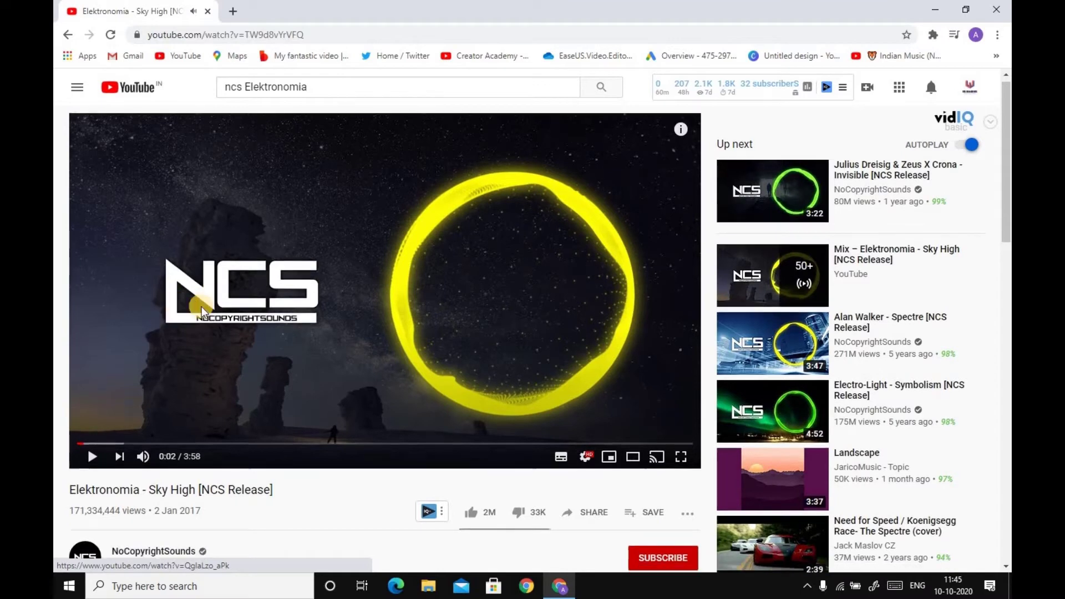
scroll(111, 422, "down", 3)
left_click(122, 422)
scroll(166, 399, "down", 1)
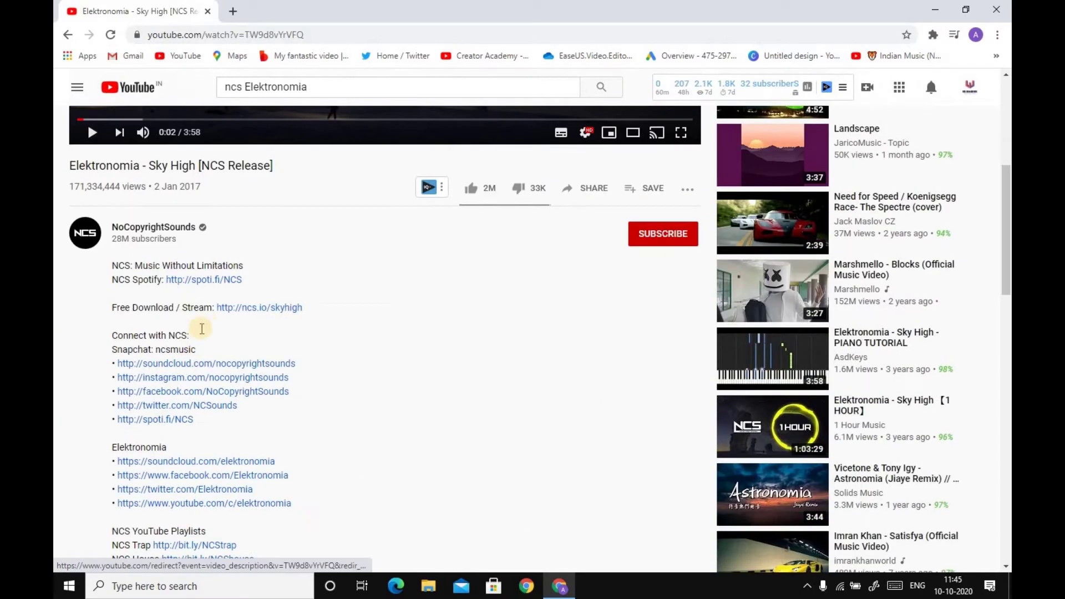
triple_click(288, 322)
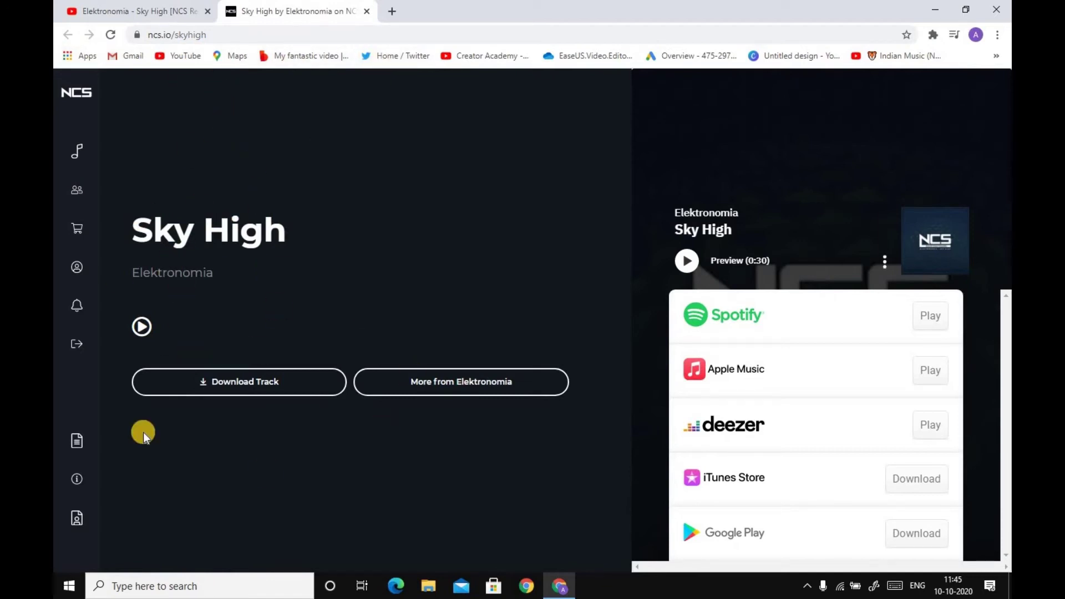
- Download the Sky High MP3 from the NCS track's download panel
left_click(239, 383)
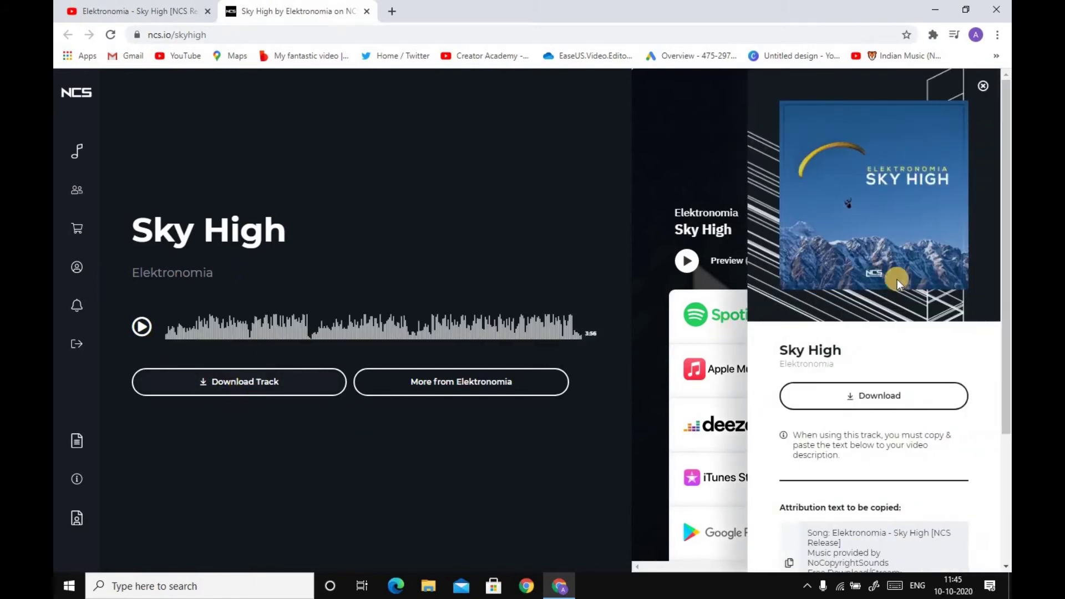
left_click(896, 388)
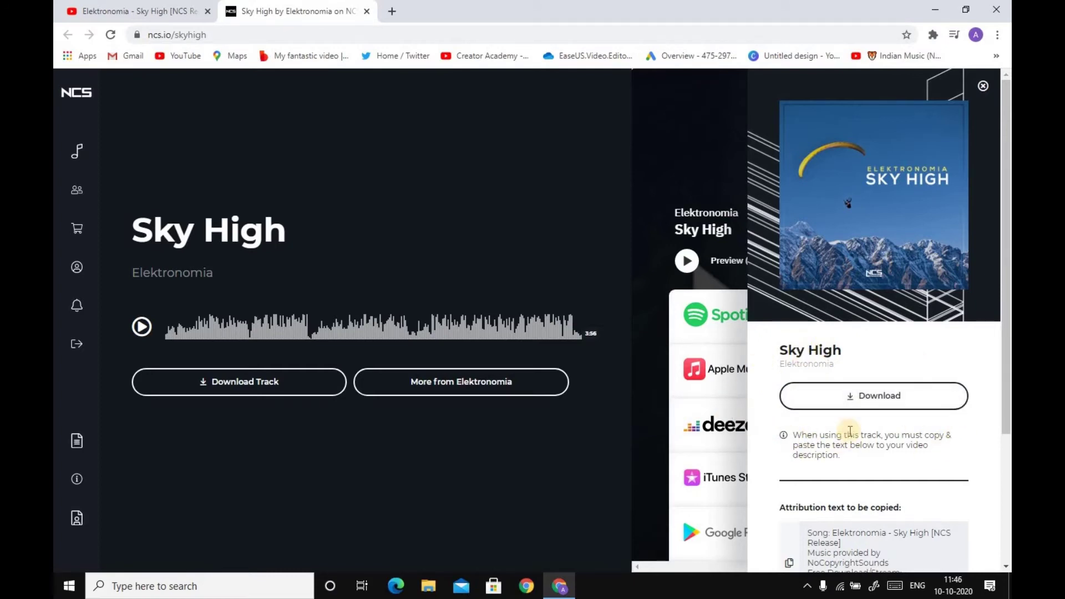
scroll(851, 391, "down", 2)
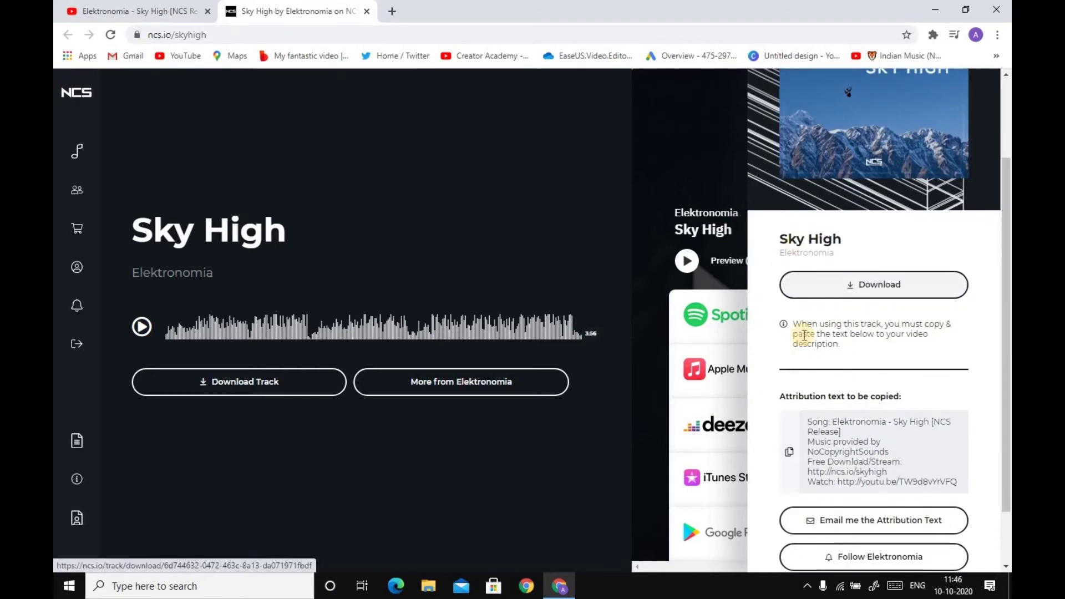
left_click(847, 284)
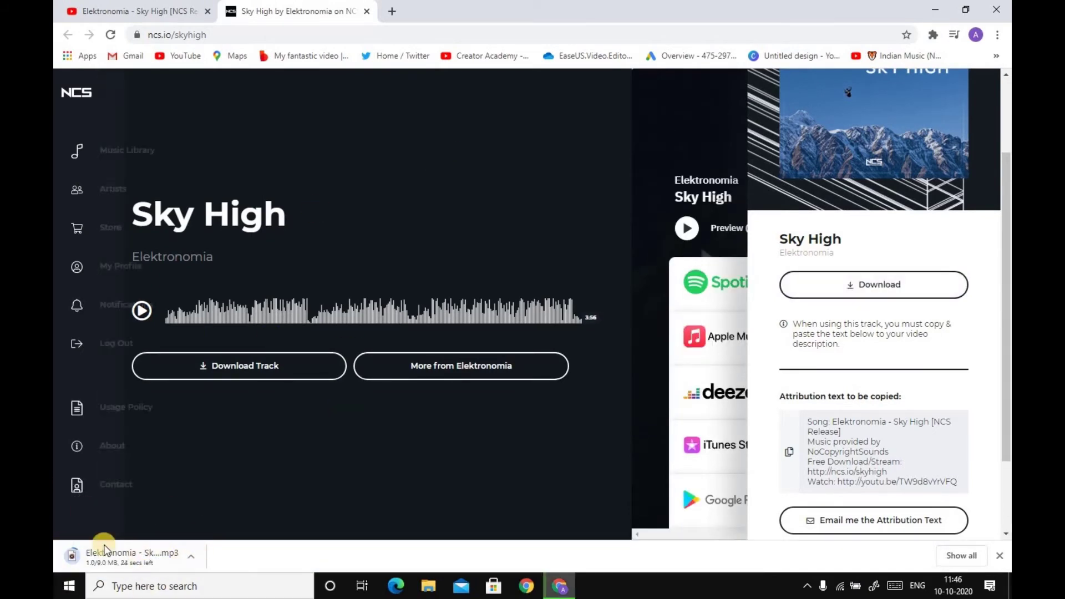
- Play the downloaded Sky High MP3 in Groove Music from Chrome's download bar
left_click(126, 566)
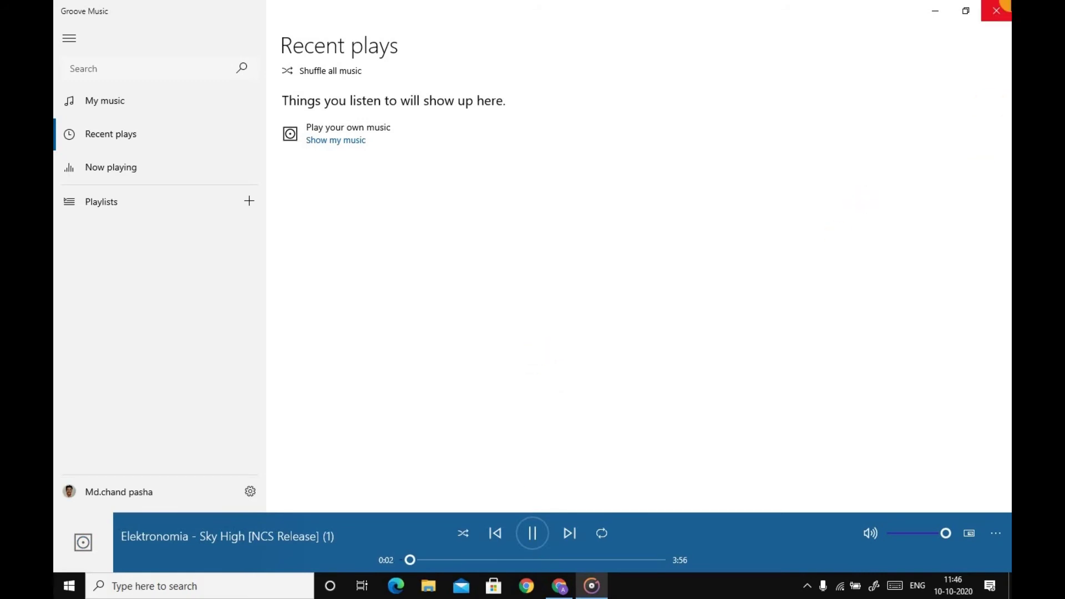
- Close Groove Music and minimize Chrome to show the Windows desktop
left_click(997, 11)
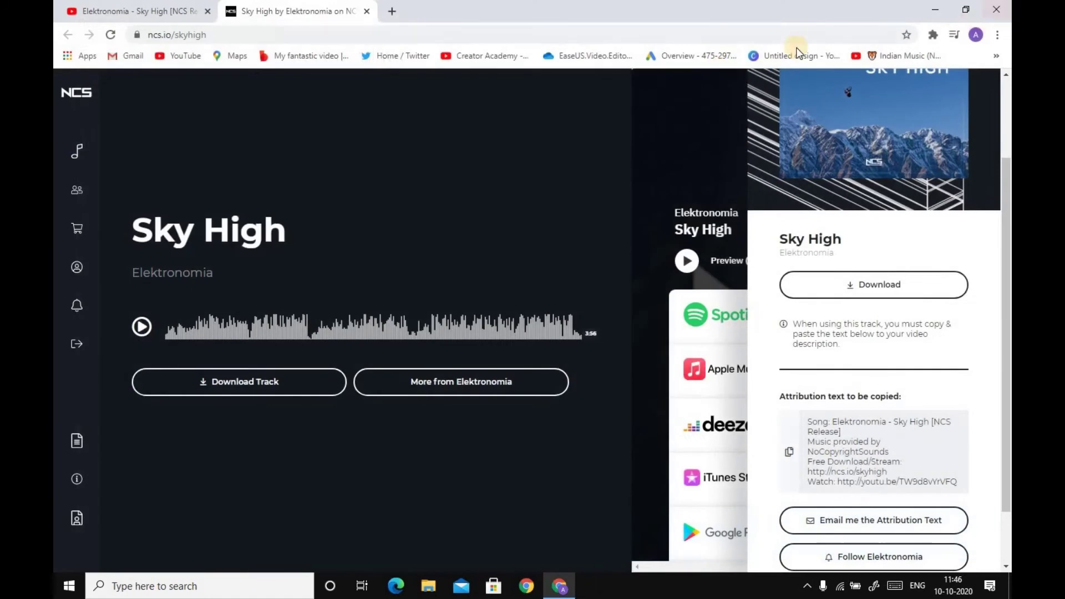
left_click(936, 7)
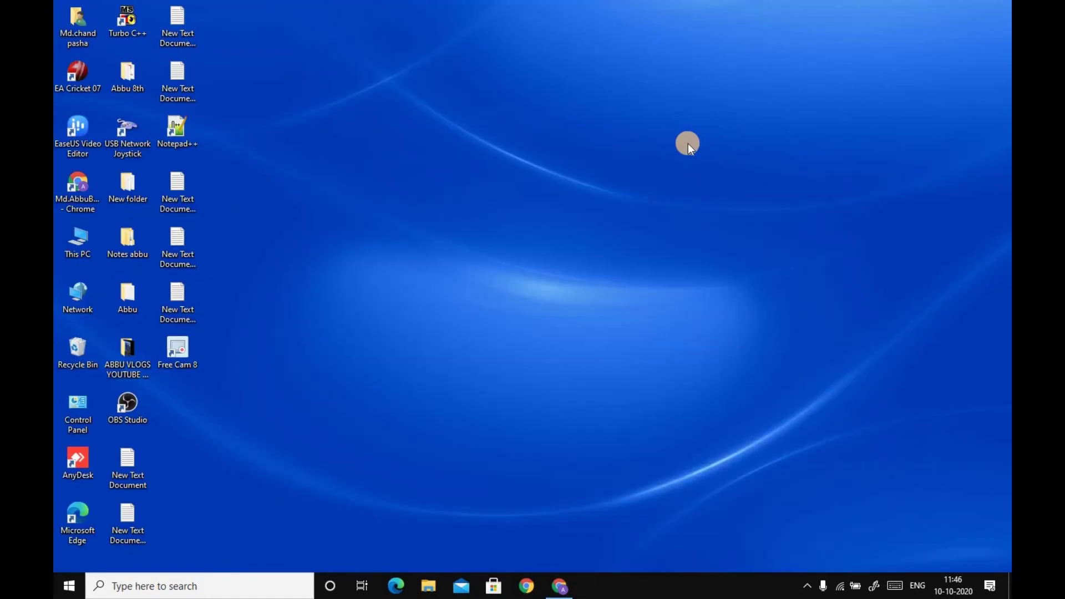